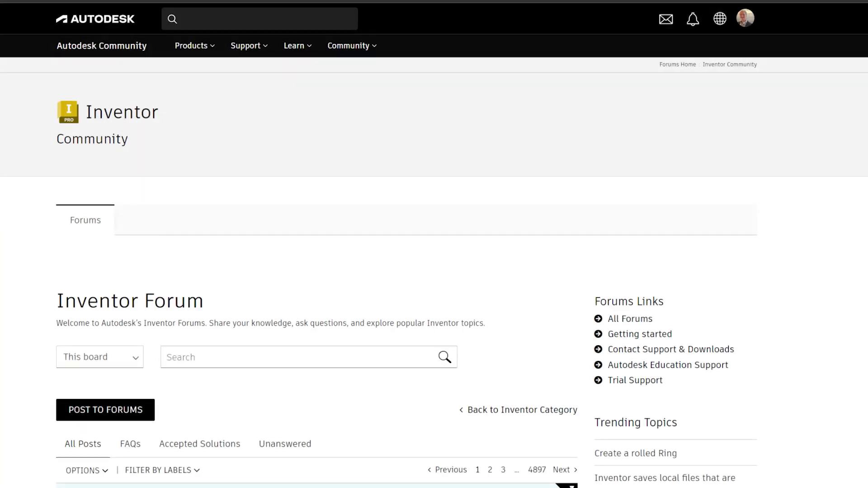
# Step: Open the Inventor project on the Autodesk Feedback Community and show its list of links
pyautogui.scroll(-6, 434, 272)
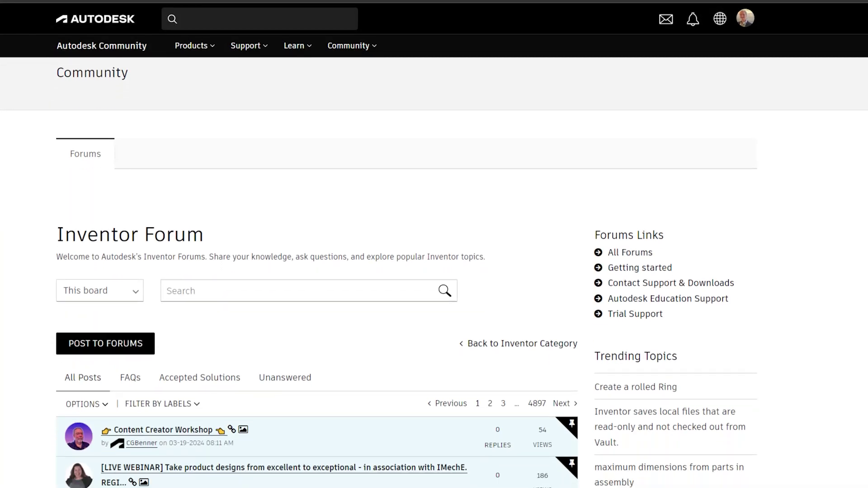
pyautogui.scroll(-5, 434, 271)
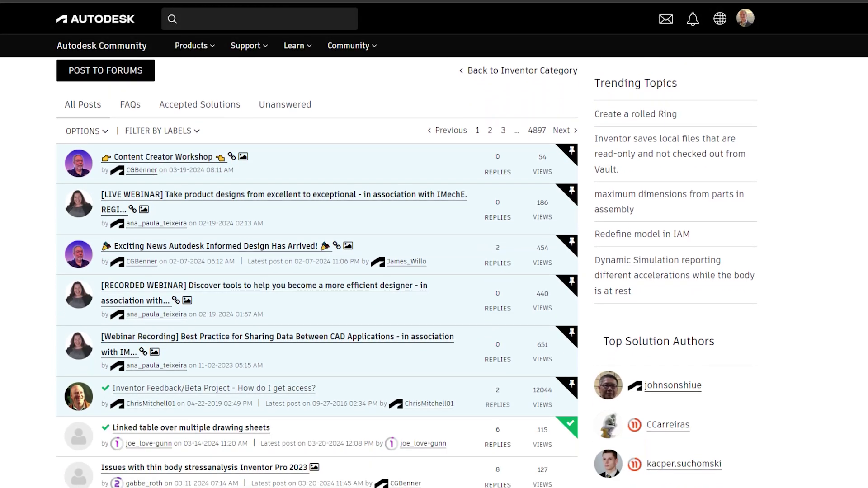
pyautogui.scroll(-6, 317, 271)
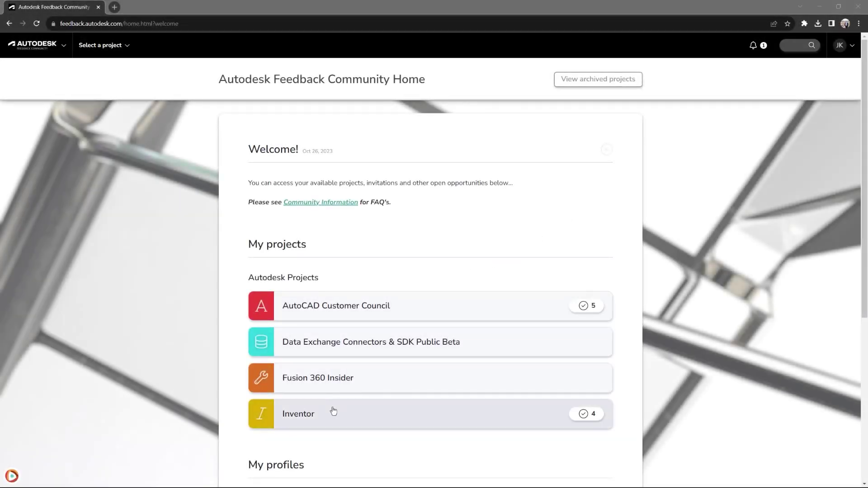
pyautogui.click(333, 413)
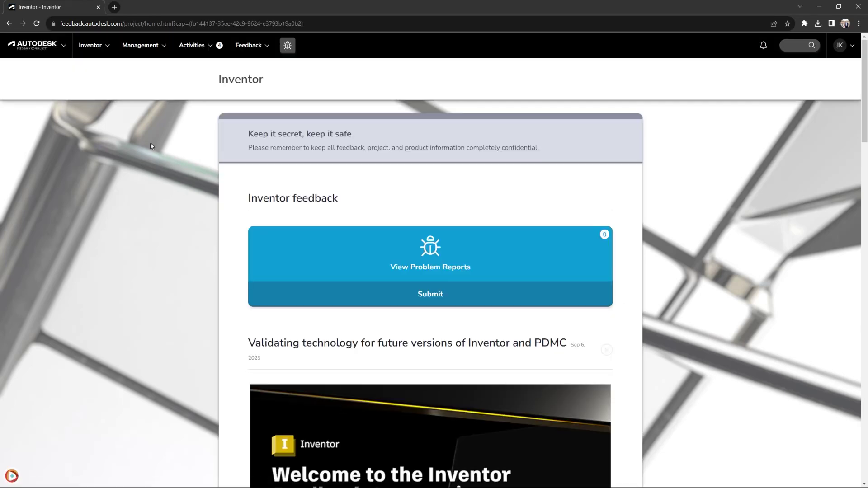
pyautogui.click(106, 52)
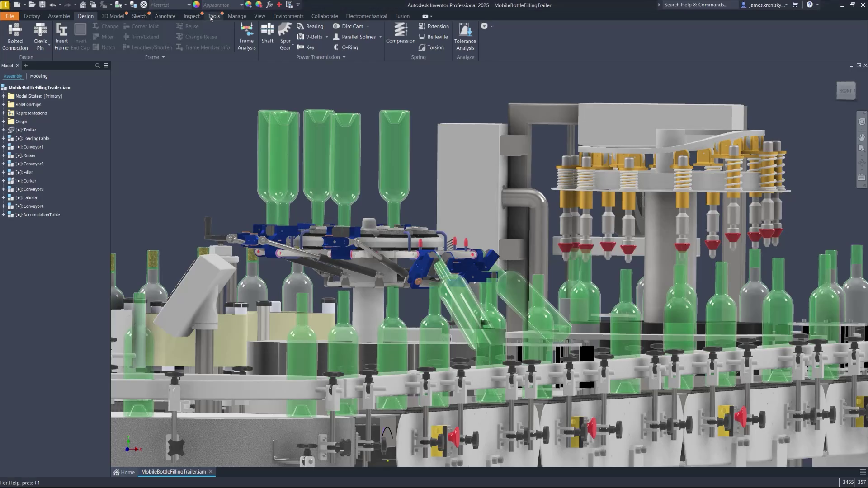
# Step: Preview the Highlight New options and try the Measure tool from the Tools tab
pyautogui.click(214, 16)
pyautogui.click(244, 50)
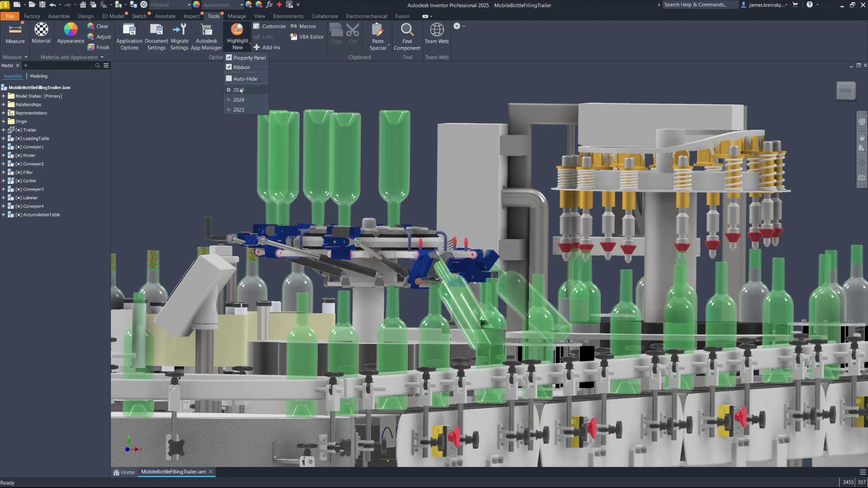
pyautogui.click(238, 36)
pyautogui.click(25, 41)
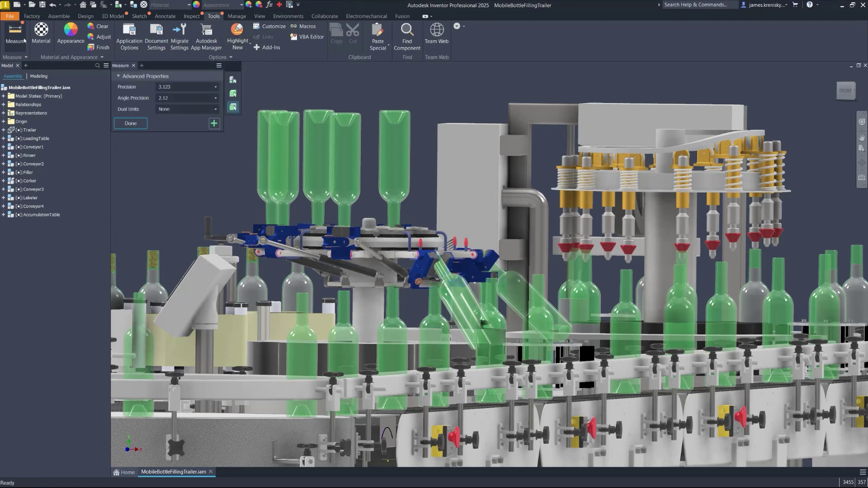
pyautogui.click(128, 126)
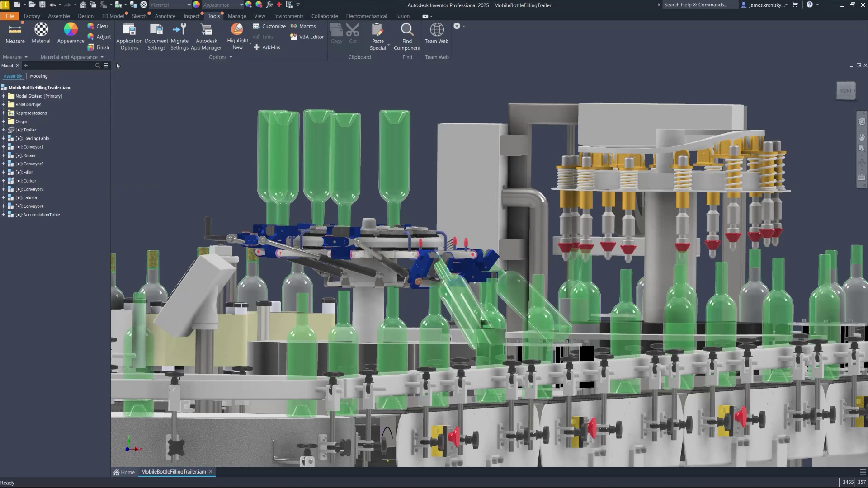
# Step: Start a Hole feature on the 3D Model tab and show its settings options
pyautogui.click(113, 15)
pyautogui.click(75, 31)
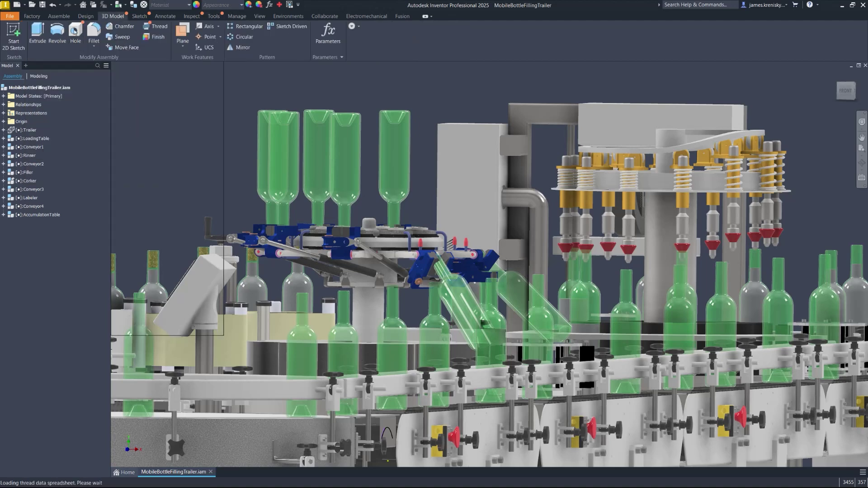
pyautogui.click(219, 66)
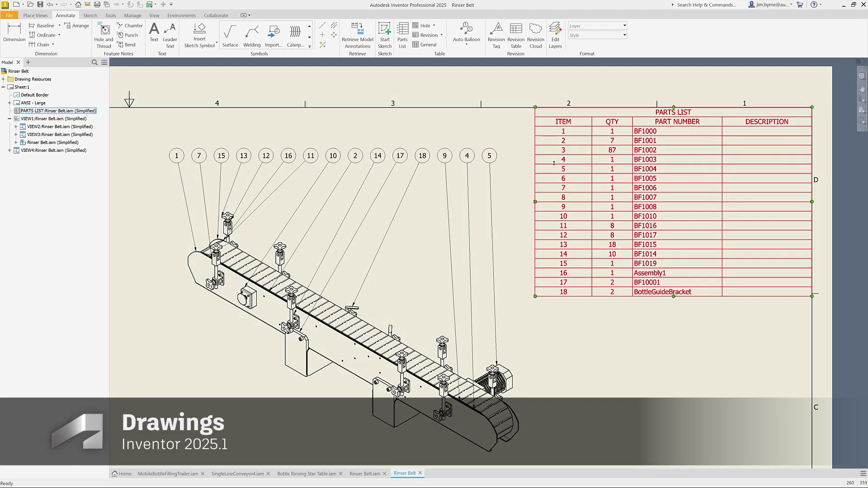
# Step: Set part BF1004's Project description to 'Conveyor motor' in iProperties from parts list row 5
pyautogui.rightClick(563, 169)
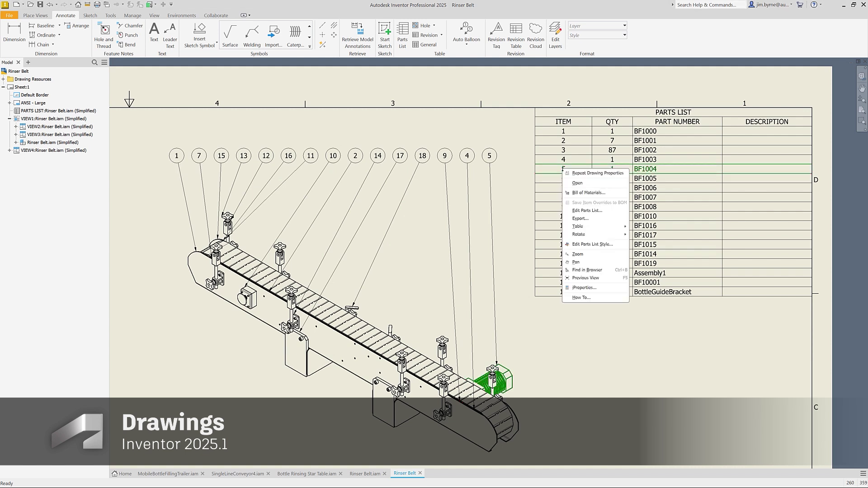
pyautogui.click(574, 287)
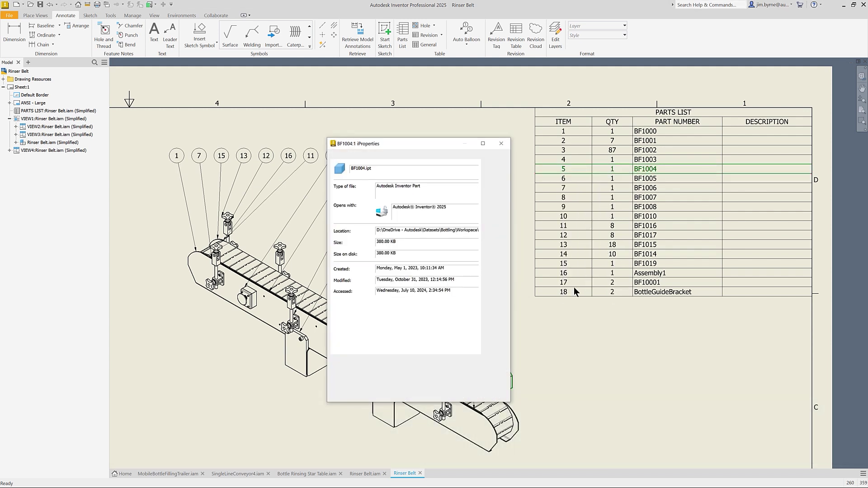
pyautogui.click(375, 156)
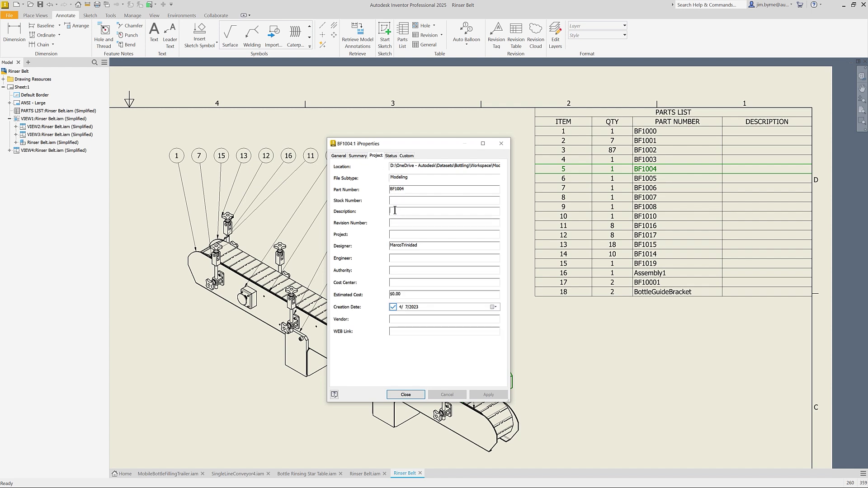
pyautogui.write('Conveyor motor')
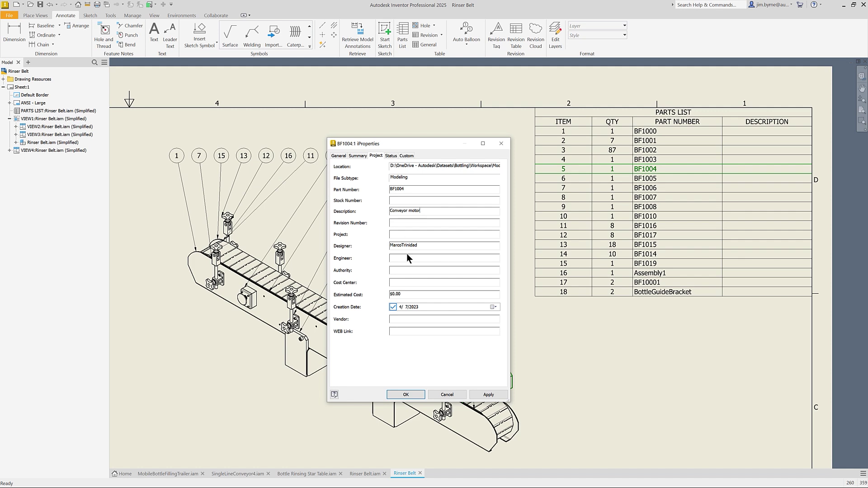
pyautogui.click(404, 395)
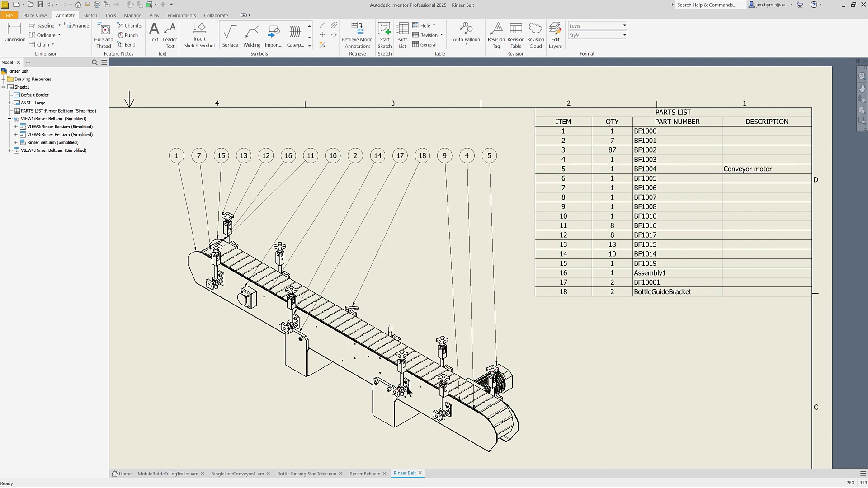
# Step: Attach balloon 1 to the helix view, placing it above the helix
pyautogui.rightClick(492, 158)
pyautogui.click(505, 169)
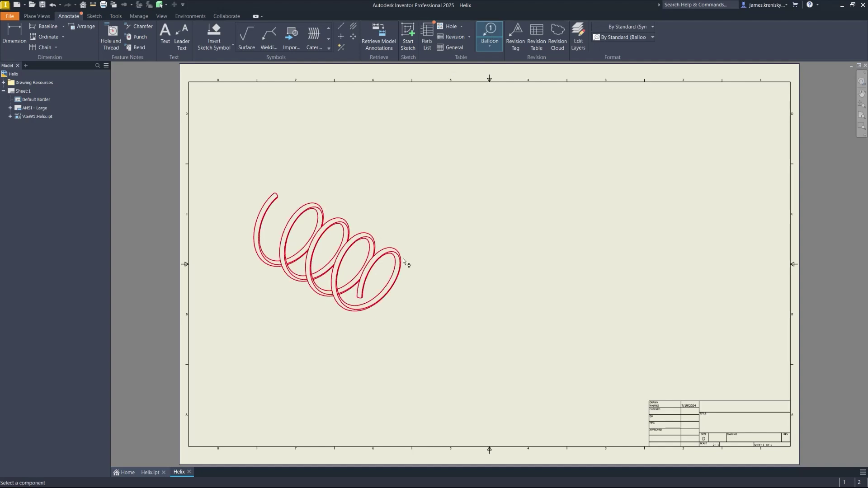
pyautogui.click(411, 250)
pyautogui.click(220, 150)
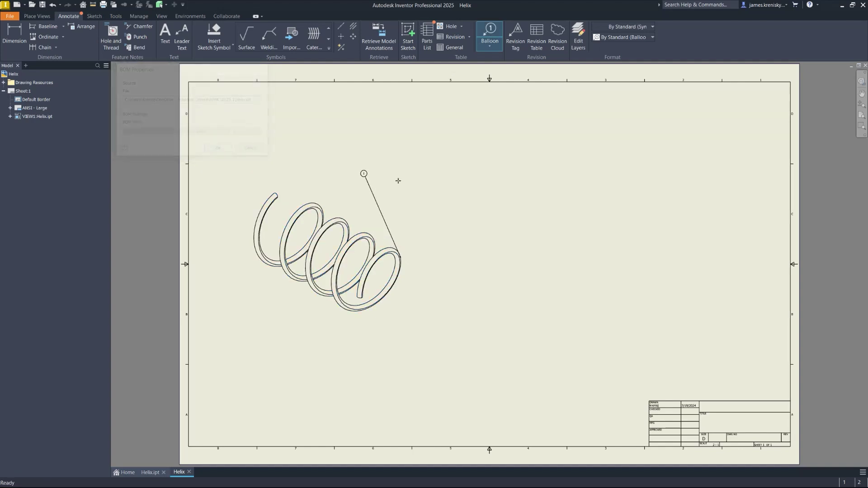
pyautogui.click(443, 204)
pyautogui.rightClick(464, 204)
pyautogui.click(498, 204)
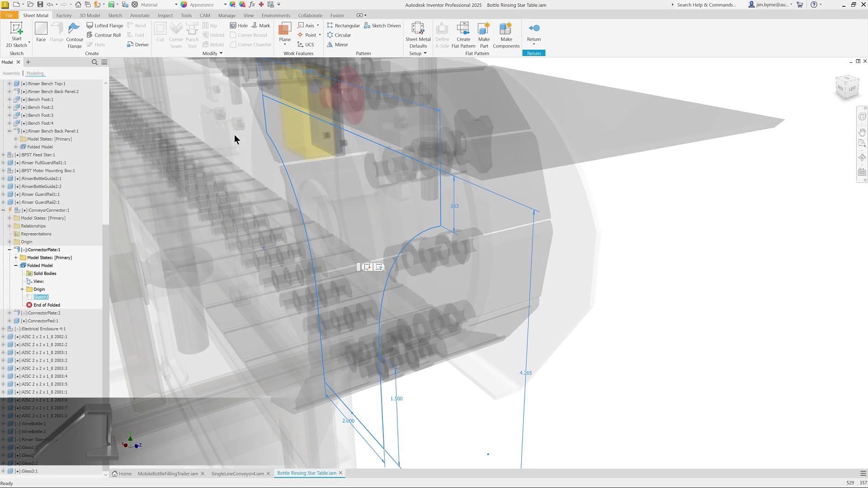
# Step: Start a sheet-metal Face from the sketch and rename the sketch to SM Sketch
pyautogui.click(22, 4)
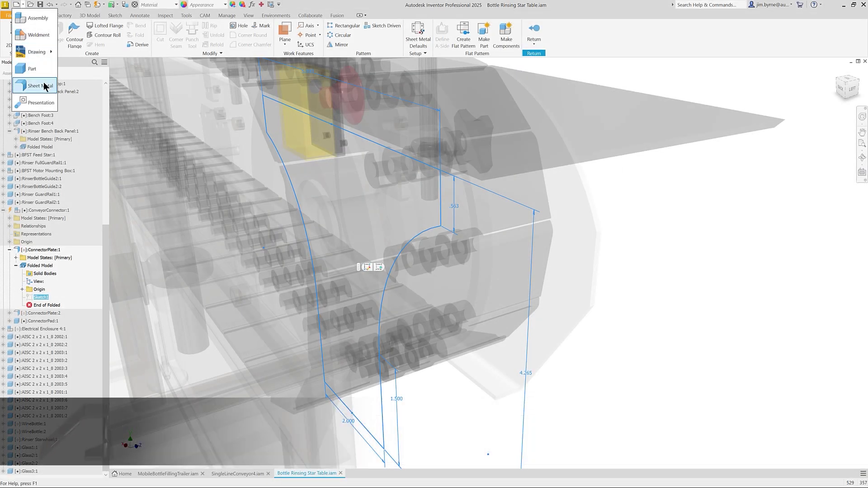
pyautogui.click(41, 299)
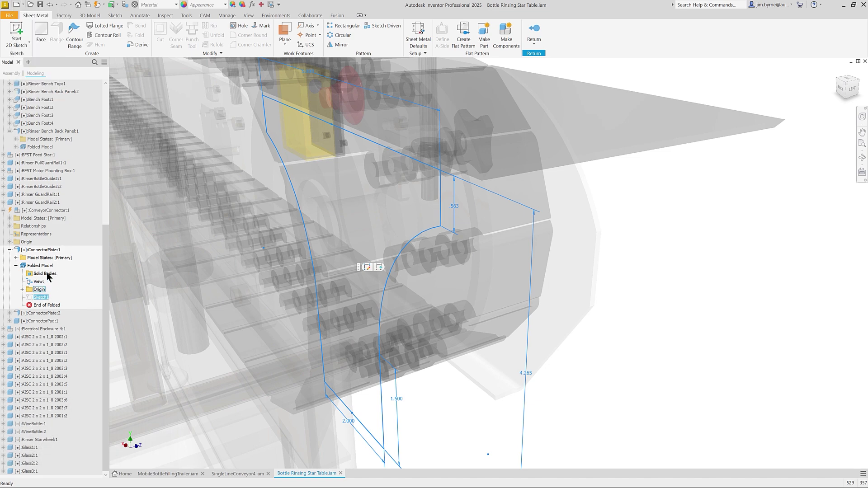
pyautogui.click(42, 32)
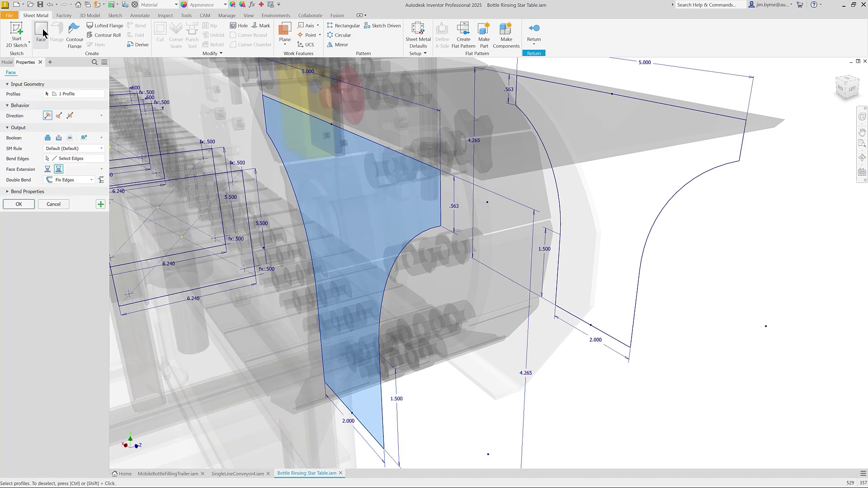
pyautogui.click(33, 72)
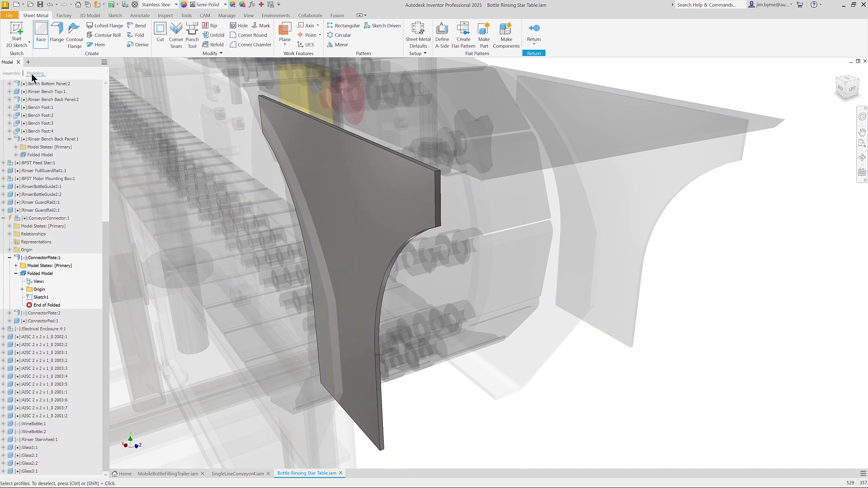
pyautogui.write('s')
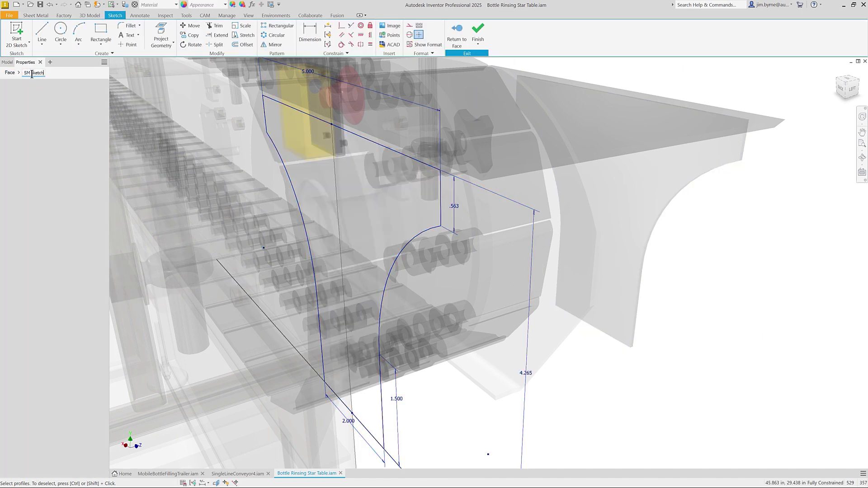
pyautogui.press('Return')
# Step: Change the 1.500 sketch dimension to 1.000 and finish the Face4 body
pyautogui.doubleClick(395, 399)
pyautogui.press('Return')
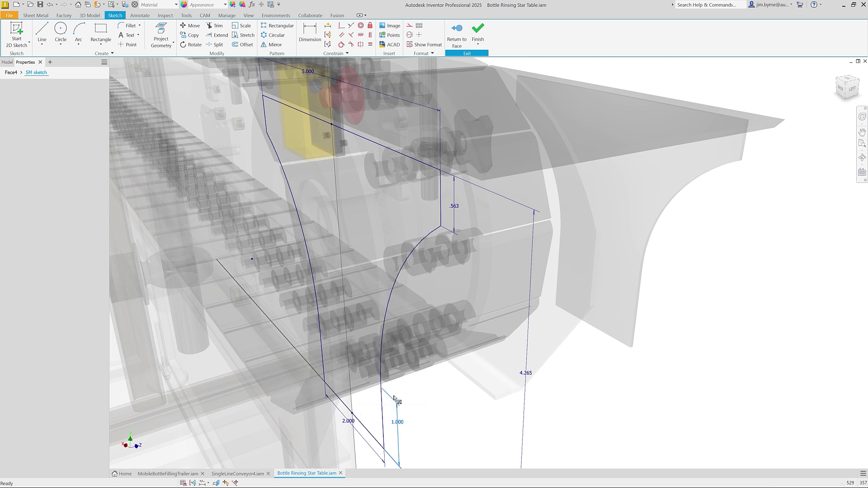
pyautogui.click(12, 73)
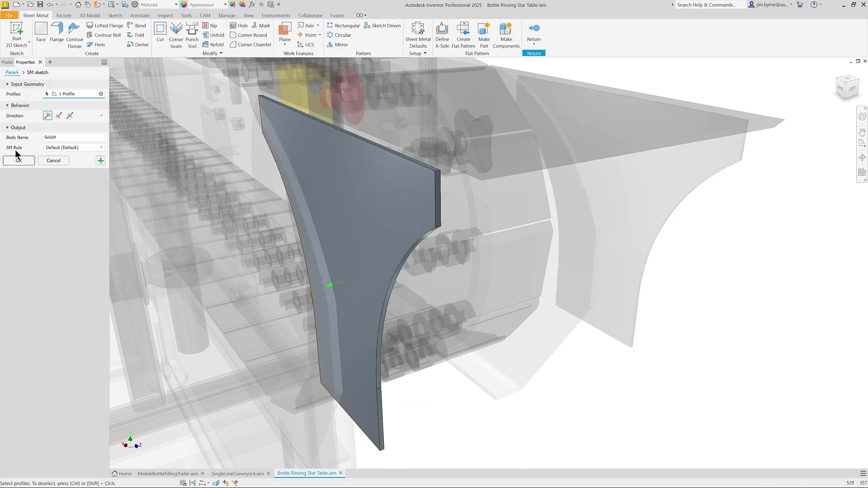
pyautogui.click(15, 167)
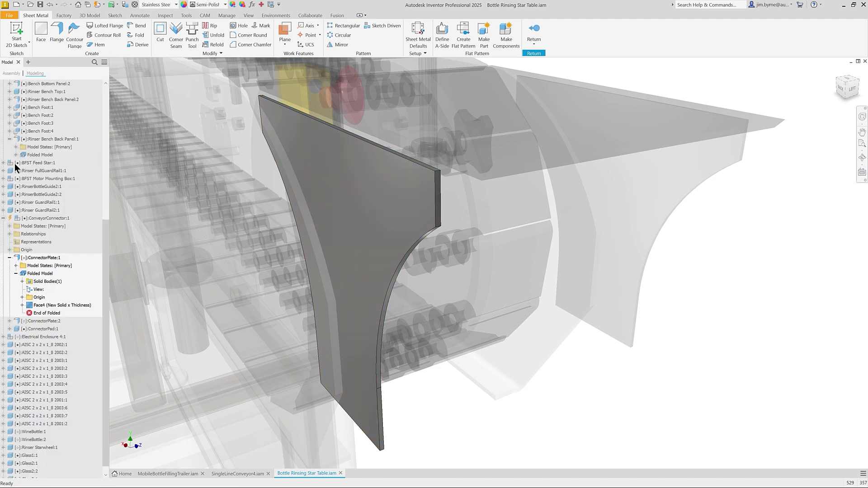
# Step: Flange the plate's full top edge at 0.375 in, 90°, after trying Width and From-To extents
pyautogui.click(57, 35)
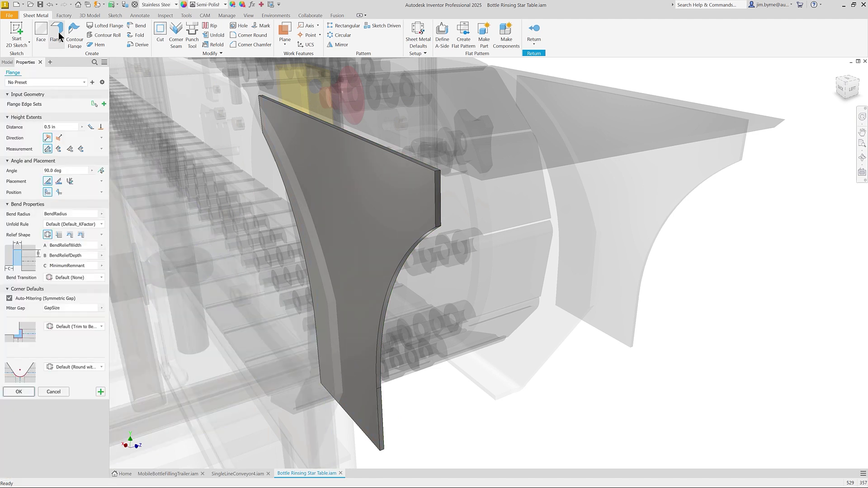
pyautogui.click(330, 123)
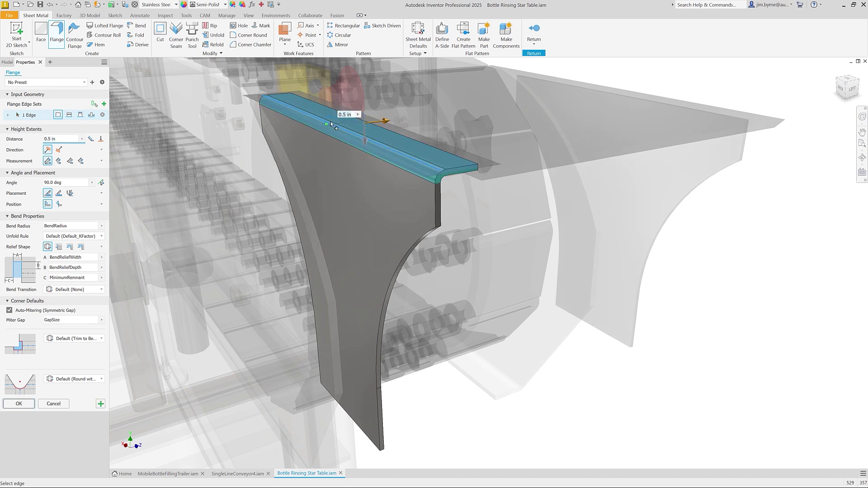
pyautogui.moveTo(383, 123)
pyautogui.mouseDown()
pyautogui.moveTo(413, 125)
pyautogui.moveTo(375, 131)
pyautogui.mouseUp()
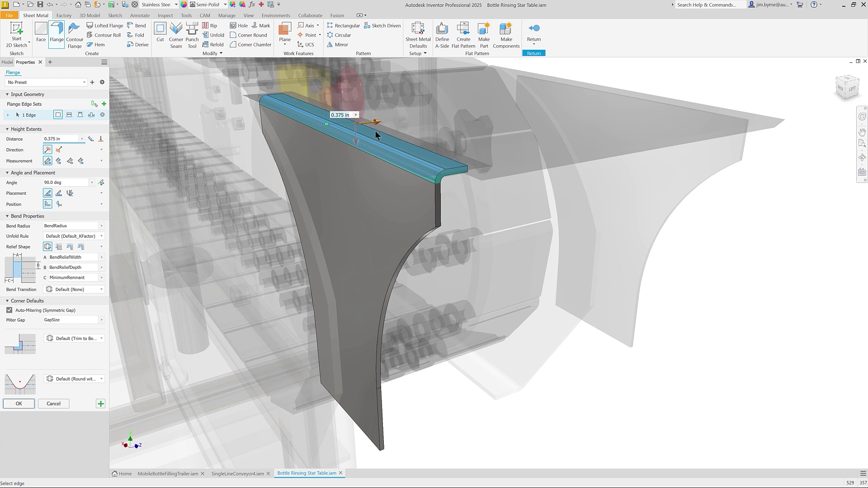
pyautogui.click(69, 116)
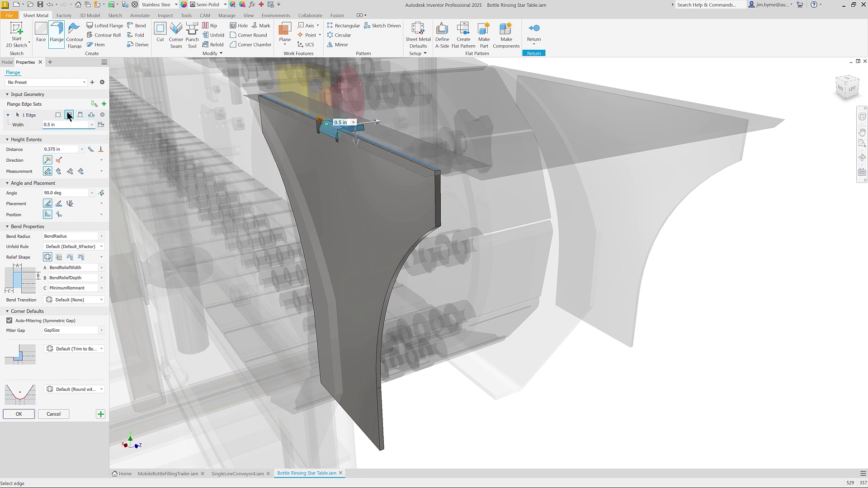
pyautogui.moveTo(320, 122); pyautogui.dragTo(280, 109)
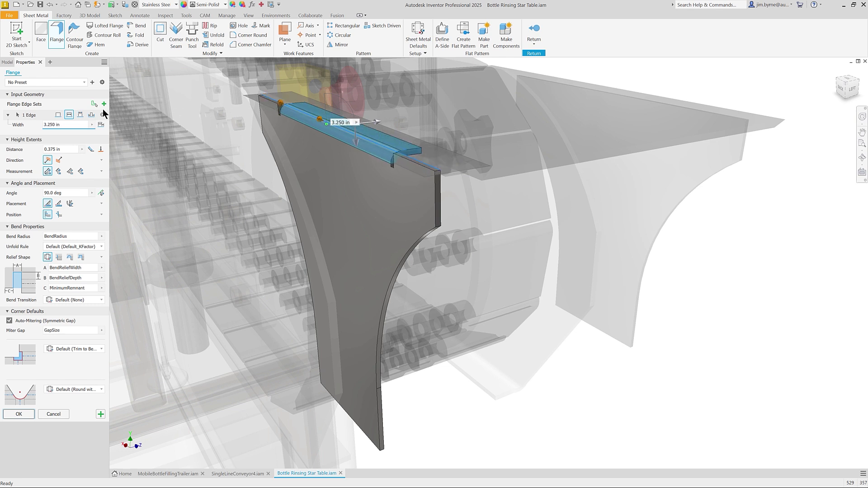
pyautogui.click(91, 115)
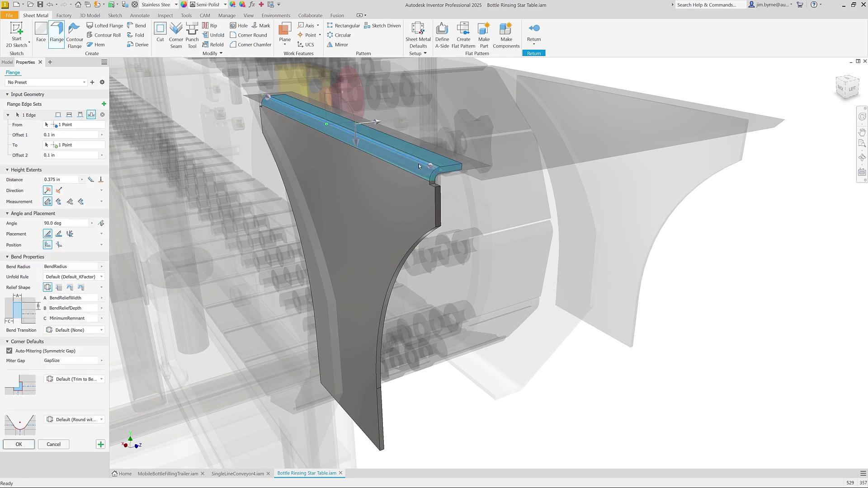
pyautogui.moveTo(430, 166); pyautogui.dragTo(382, 151)
pyautogui.write('1')
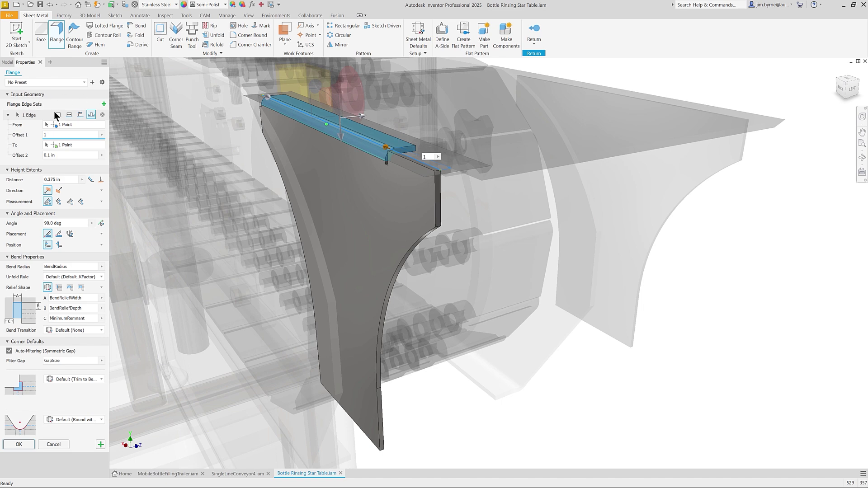
pyautogui.click(56, 114)
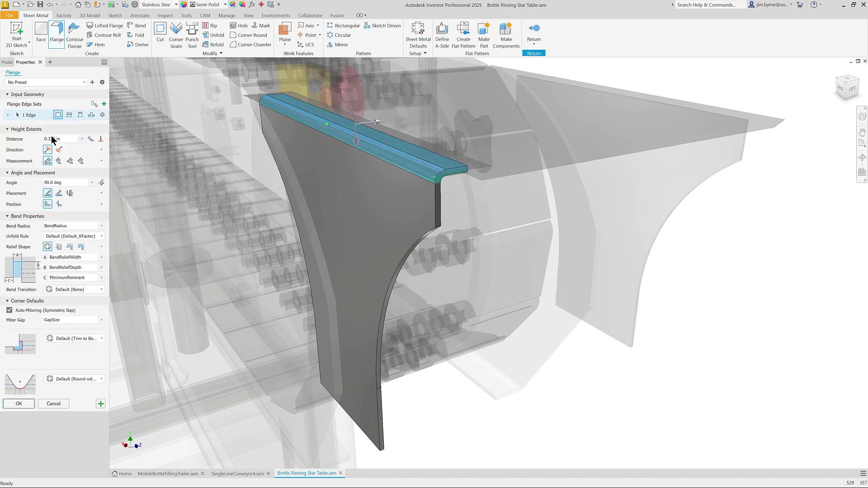
pyautogui.click(18, 403)
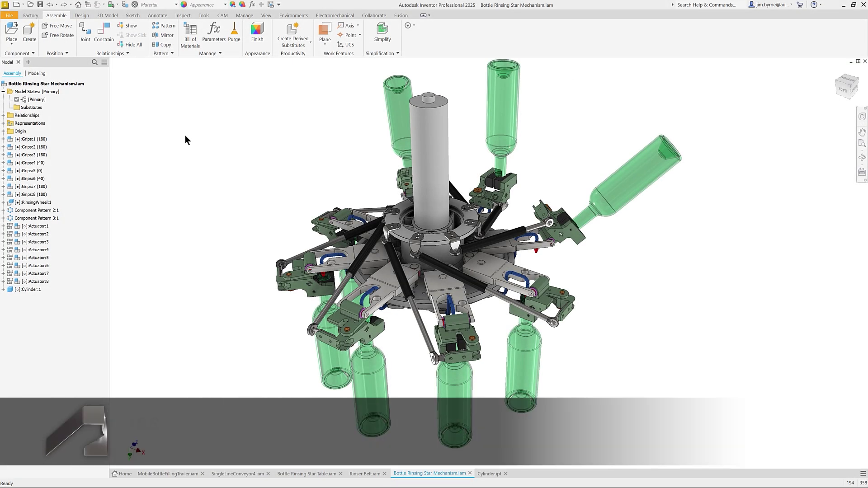
# Step: Add a new model state named Simplified under Model States in the browser
pyautogui.rightClick(21, 91)
pyautogui.click(36, 104)
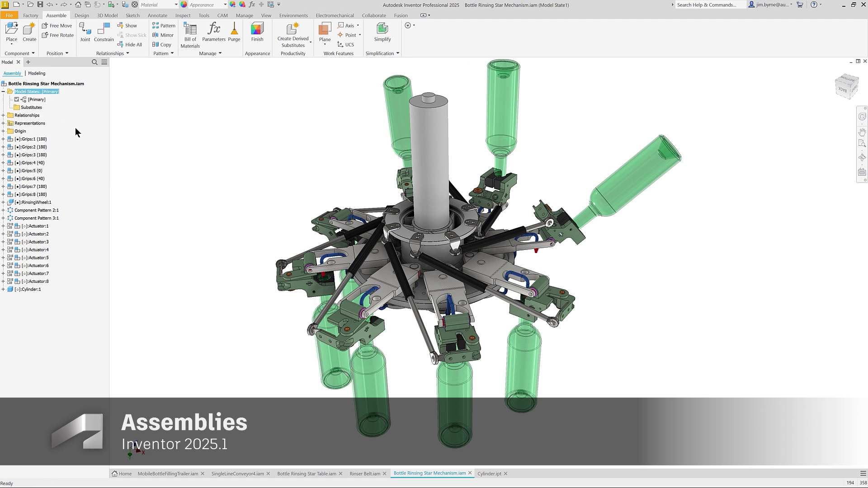
pyautogui.write('Simplified')
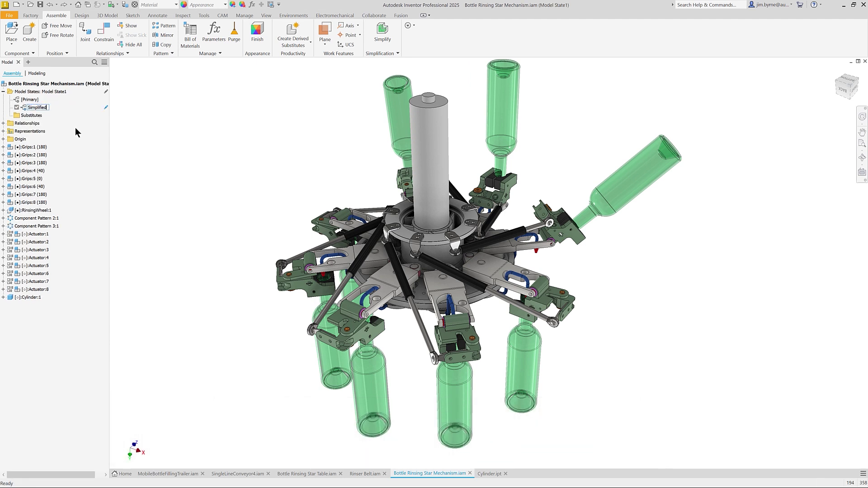
pyautogui.press('Return')
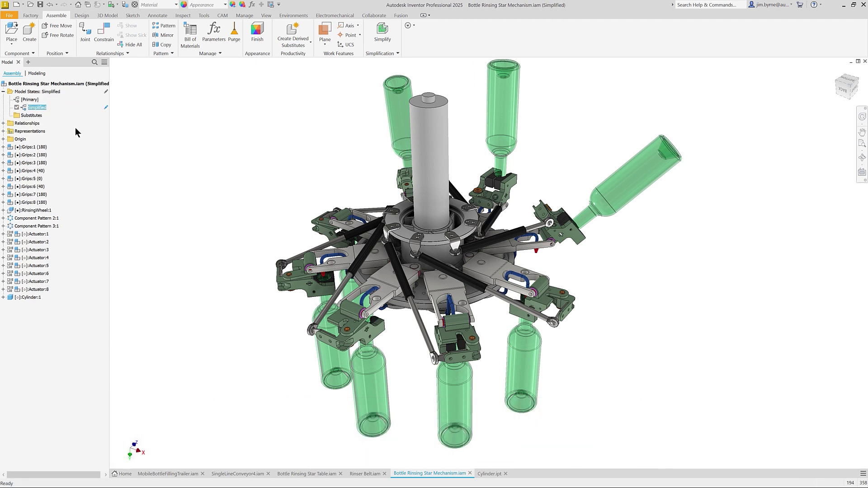
# Step: Edit RinsingWheel in place, view the hole thread-table library location, then cancel the hole
pyautogui.doubleClick(407, 235)
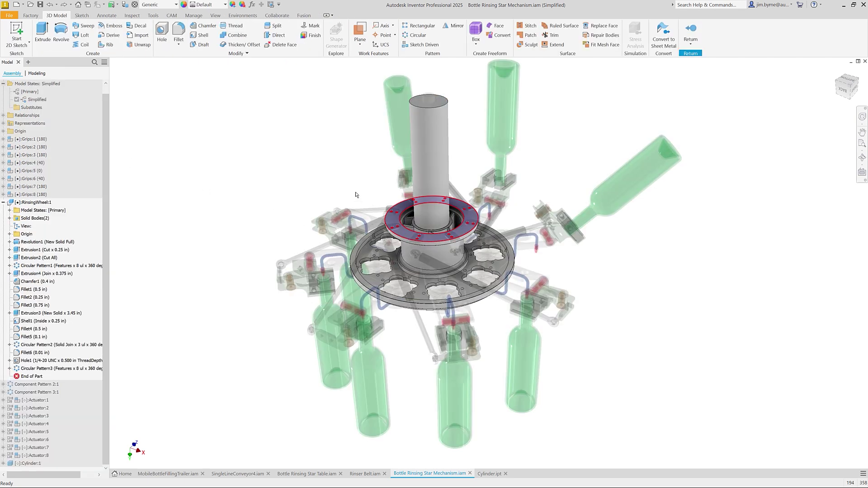
pyautogui.click(161, 33)
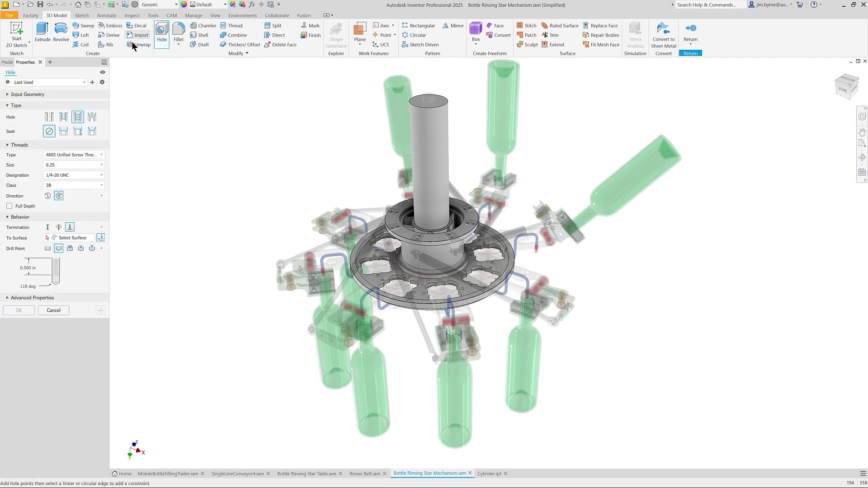
pyautogui.click(104, 62)
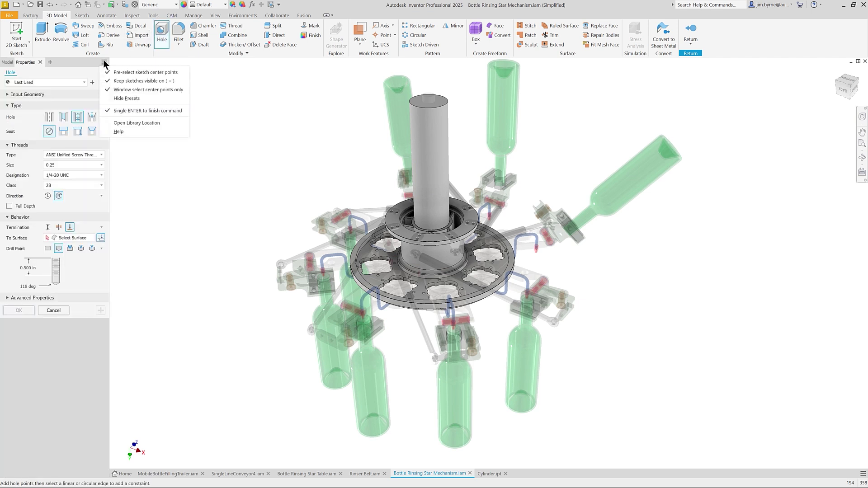
pyautogui.click(136, 124)
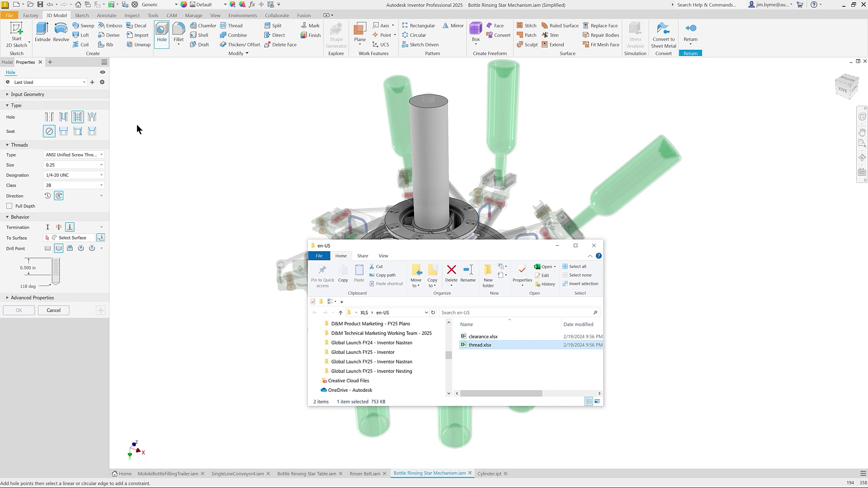
pyautogui.click(137, 125)
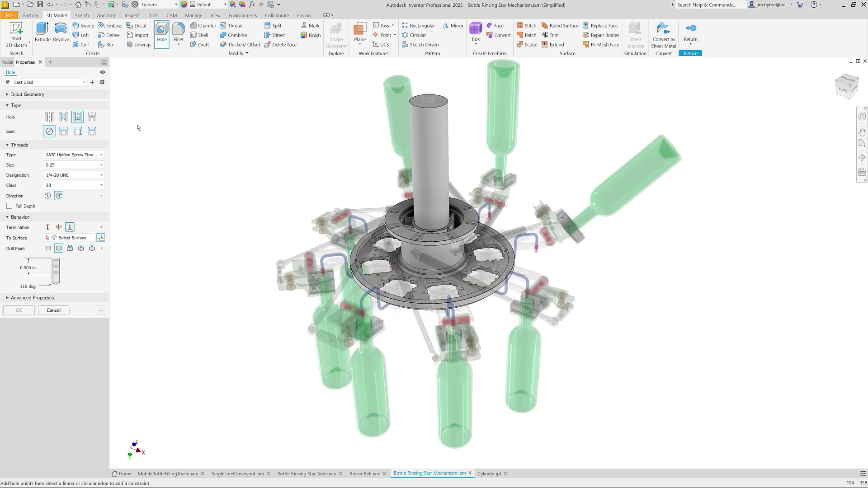
pyautogui.click(58, 312)
# Step: Measure the threaded hole as 0.196 in diameter, 1/4-20 UNC, then zoom out to the assembly
pyautogui.scroll(-5, 138, 321)
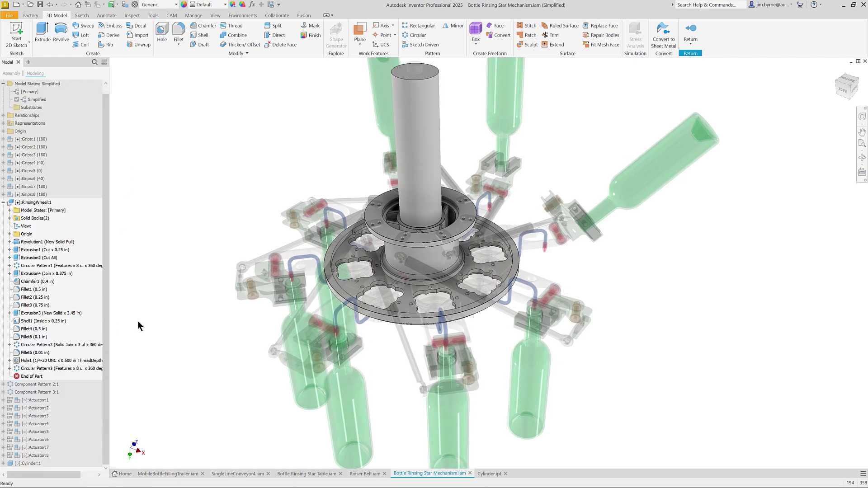
pyautogui.scroll(-3, 137, 321)
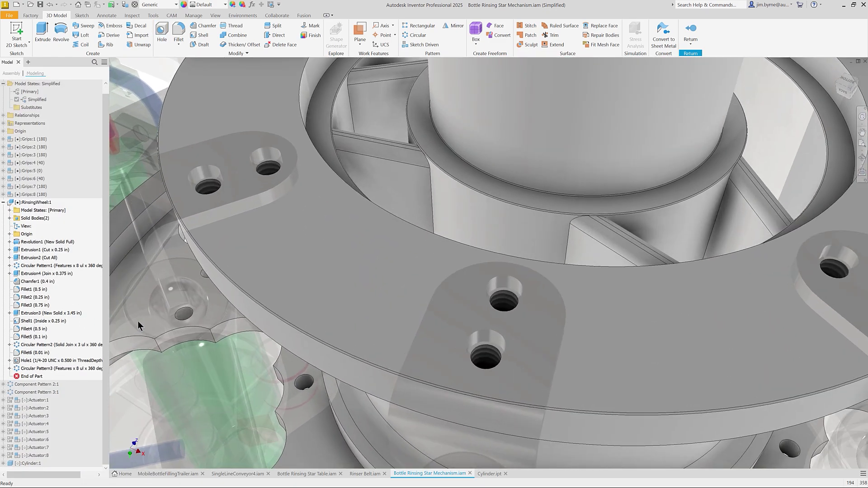
pyautogui.press('m')
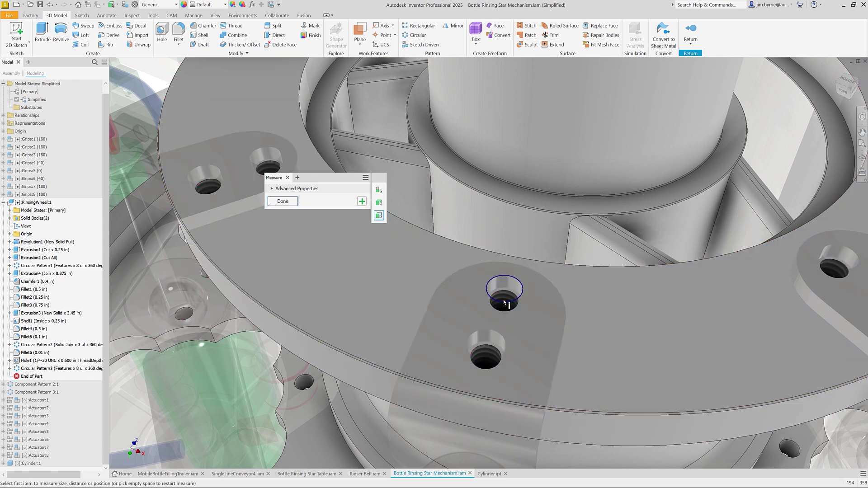
pyautogui.click(507, 300)
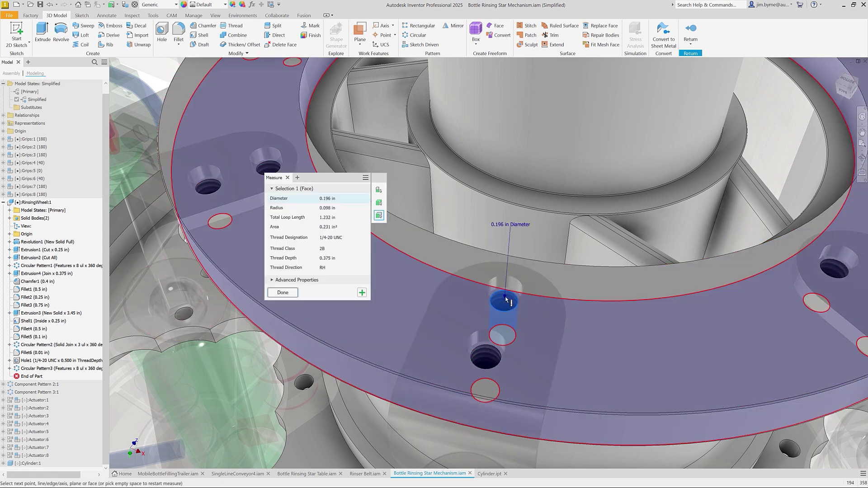
pyautogui.click(275, 292)
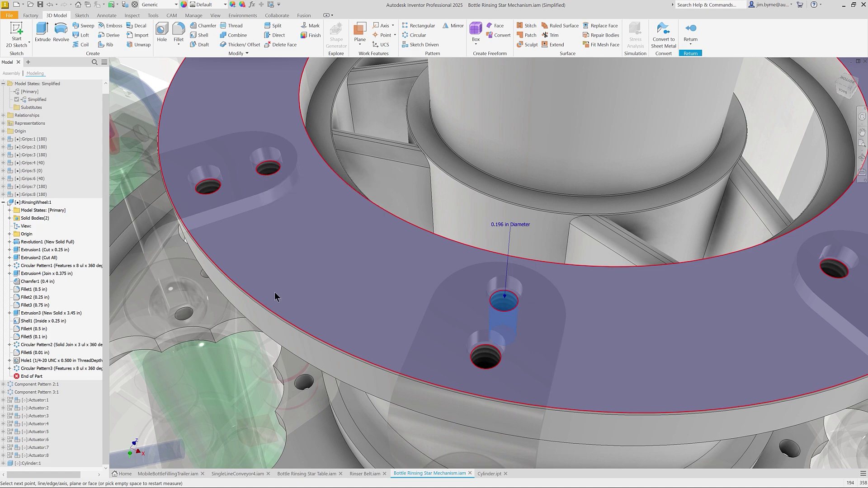
pyautogui.press('Home')
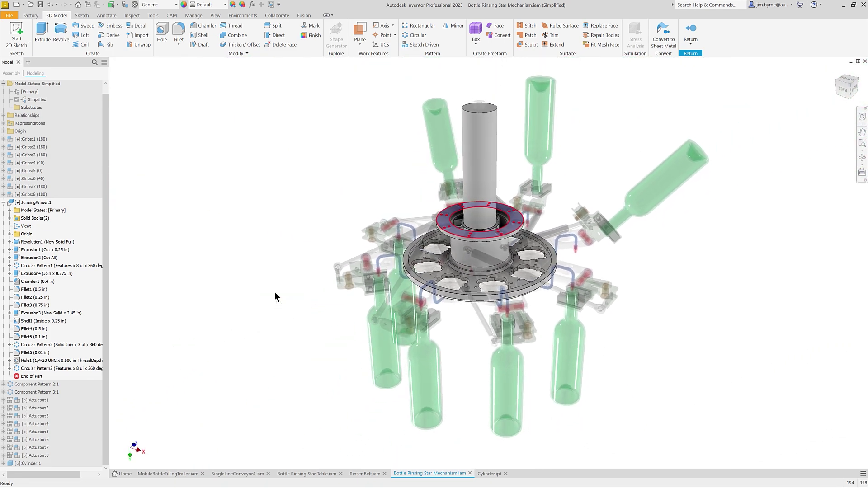
pyautogui.click(274, 292)
# Step: Return to the assembly, lock rotation on Insert:1, and edit the rinsing wheel in place again
pyautogui.click(692, 31)
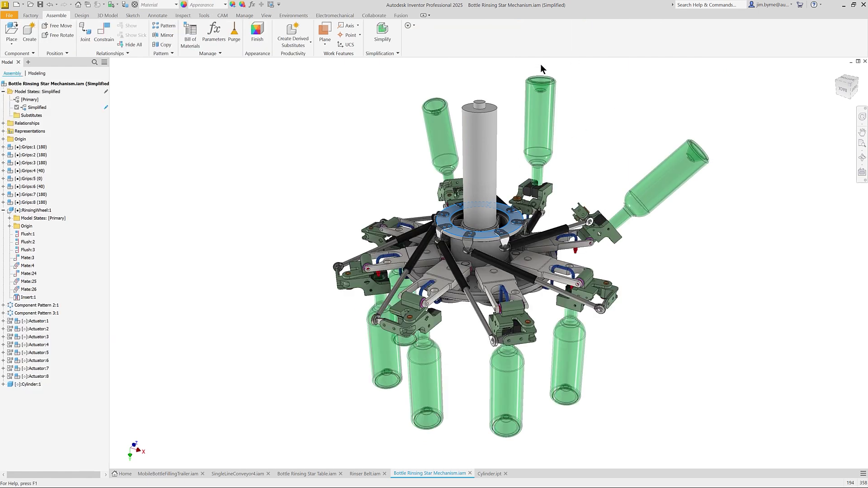
pyautogui.click(4, 123)
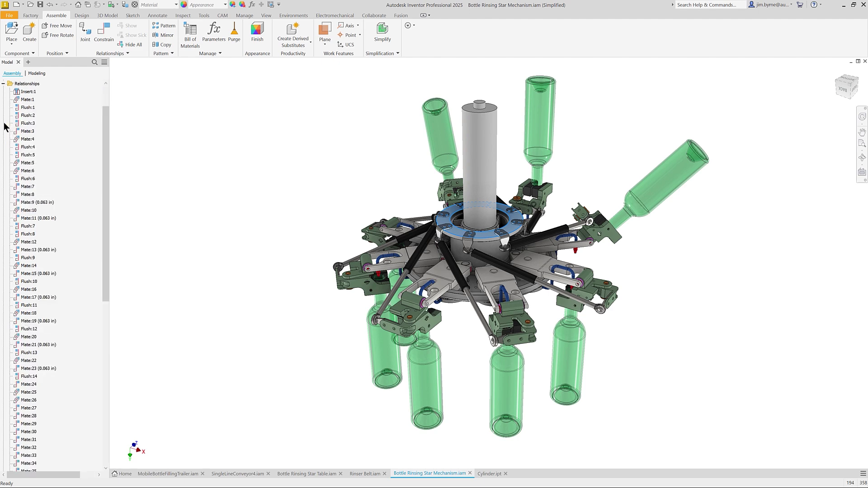
pyautogui.rightClick(30, 89)
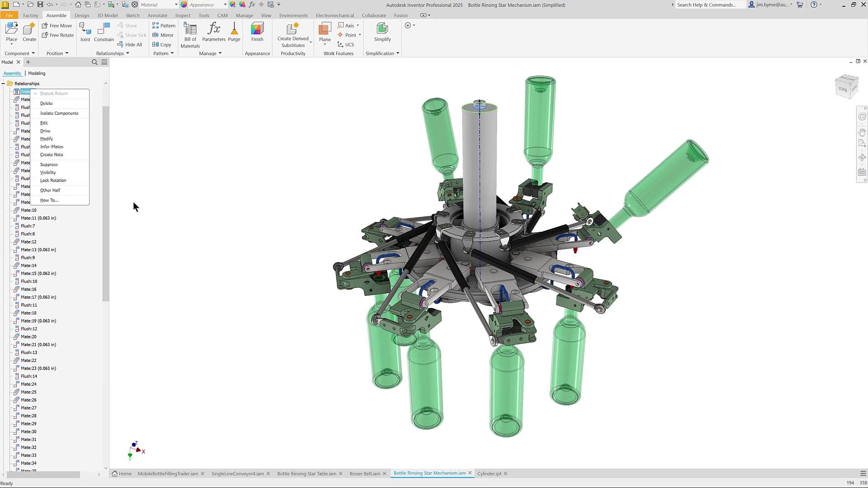
pyautogui.click(316, 181)
pyautogui.doubleClick(468, 241)
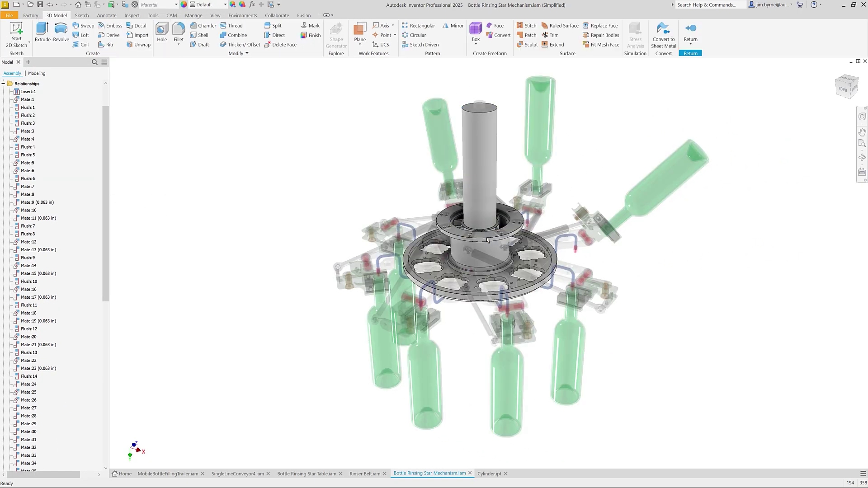
# Step: Apply a Polishing process finish with a smooth appearance to the ring face
pyautogui.click(310, 35)
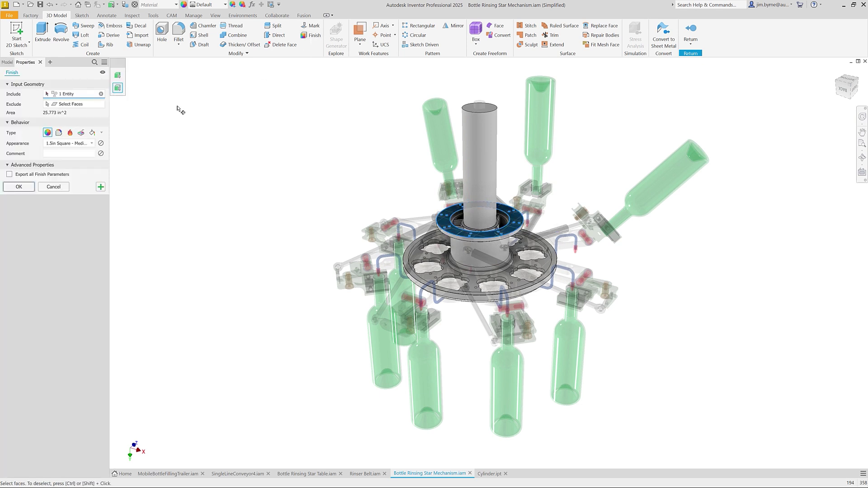
pyautogui.click(80, 132)
pyautogui.click(82, 143)
pyautogui.click(56, 186)
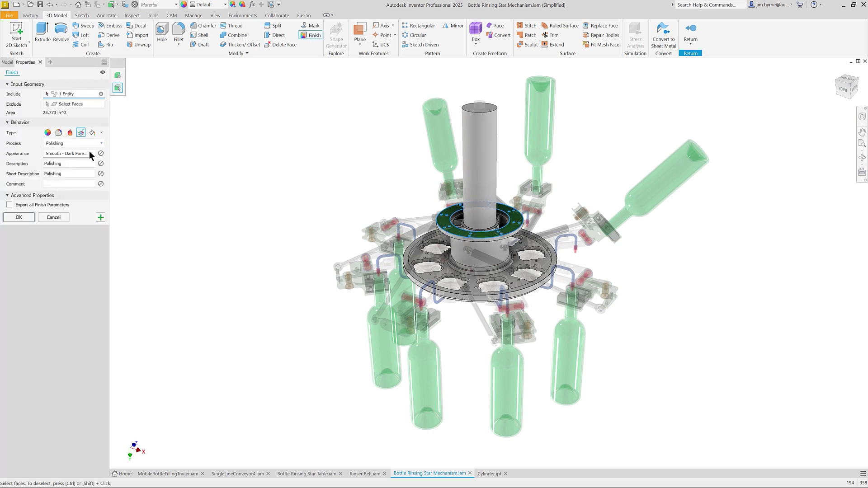
pyautogui.click(90, 154)
pyautogui.click(86, 188)
pyautogui.click(31, 219)
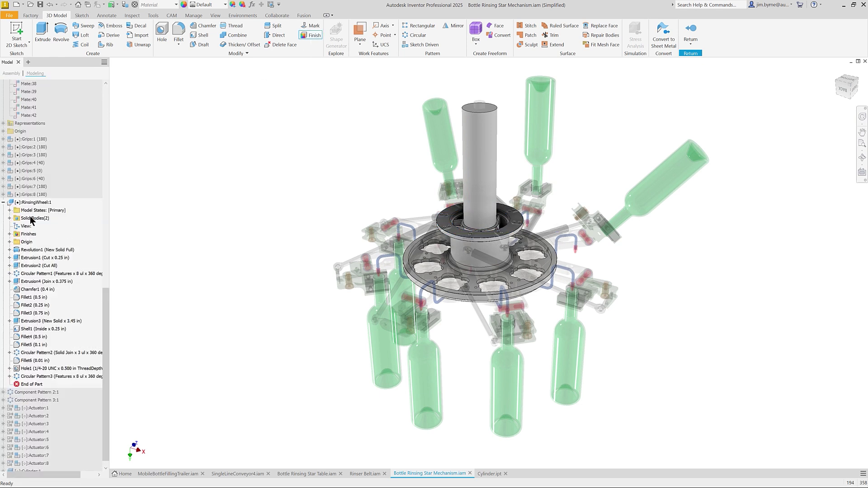
# Step: Export the rinsing wheel to another CAD format and pick the export file type
pyautogui.click(8, 16)
pyautogui.moveTo(37, 126)
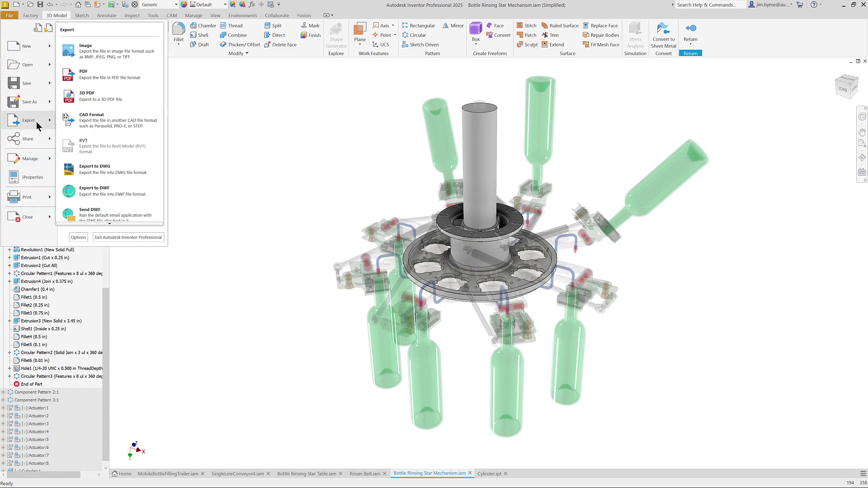
pyautogui.click(97, 123)
pyautogui.click(446, 374)
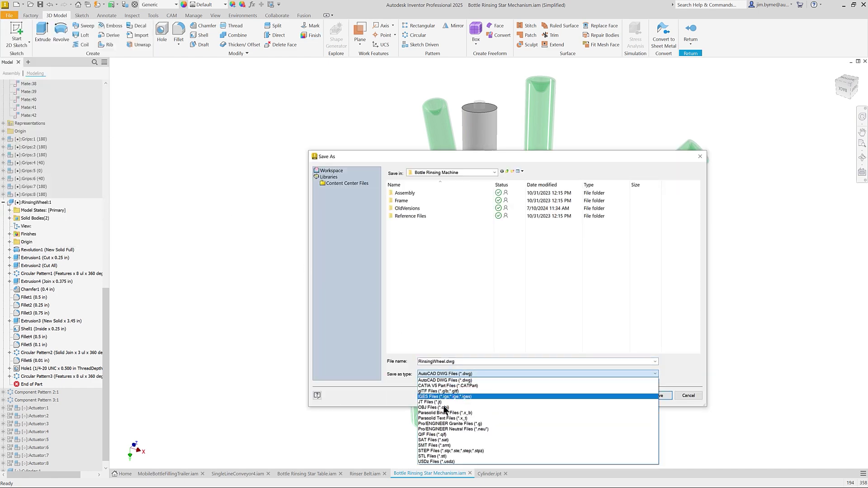
pyautogui.click(490, 452)
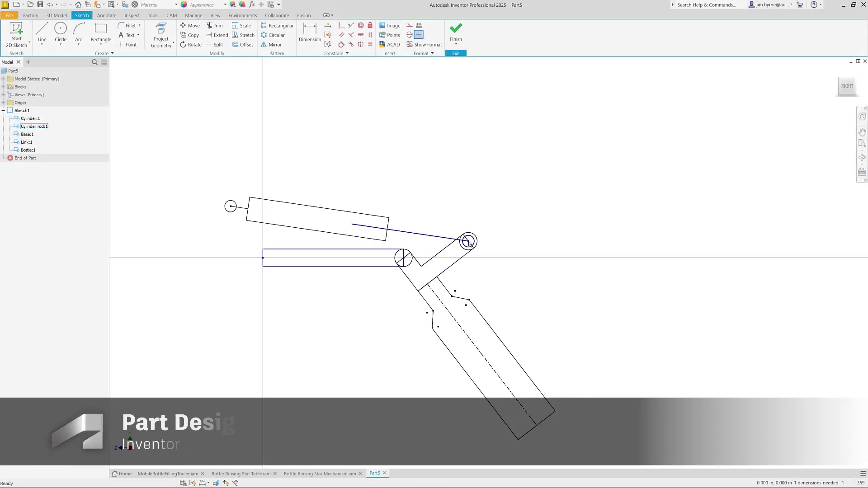
# Step: Swing the cylinder rod, then copy and paste the linkage blocks, including Bottle, as a duplicate
pyautogui.moveTo(466, 241); pyautogui.dragTo(477, 219)
pyautogui.click(488, 267)
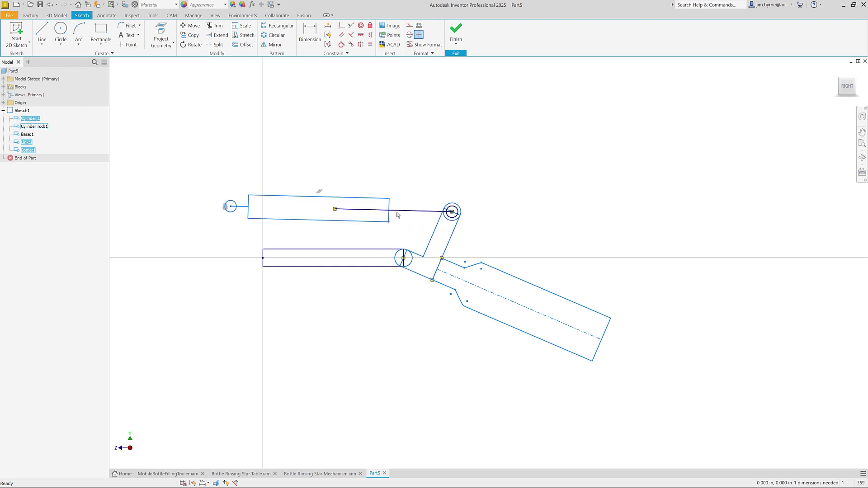
pyautogui.rightClick(420, 178)
pyautogui.click(408, 221)
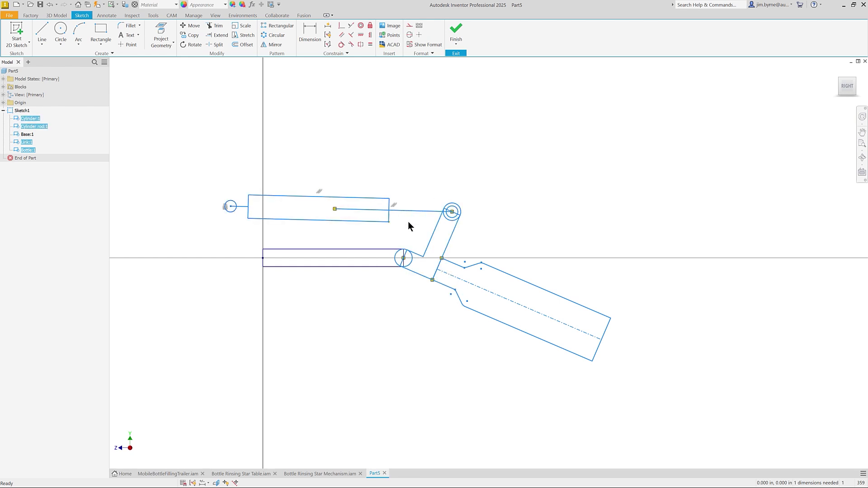
pyautogui.rightClick(551, 174)
pyautogui.click(536, 220)
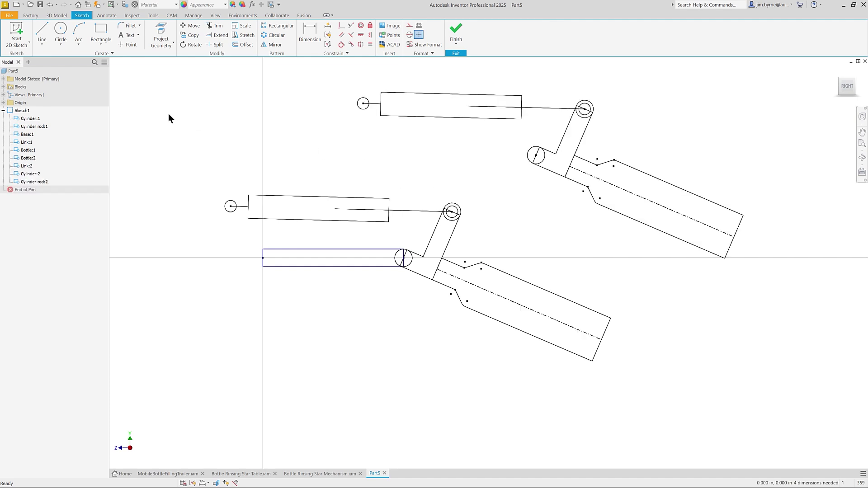
# Step: Copy all block definitions into a new Standard.ipt part and show its Blocks folder
pyautogui.rightClick(21, 85)
pyautogui.click(32, 101)
pyautogui.click(17, 5)
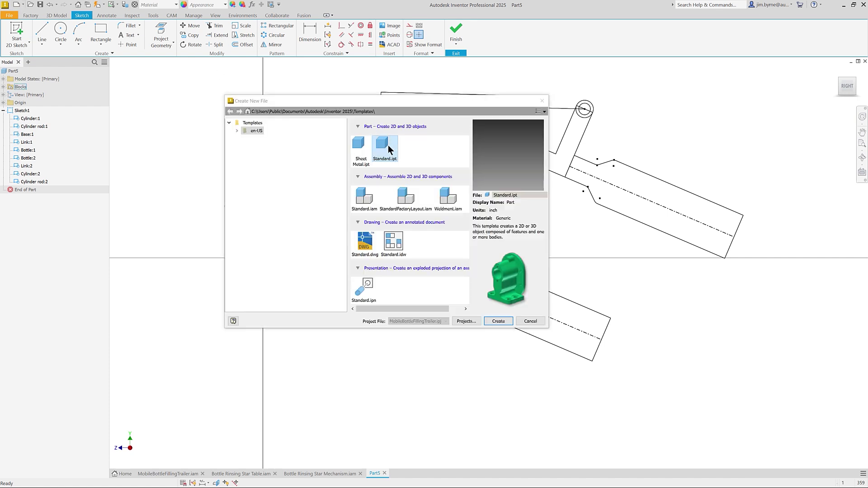
pyautogui.doubleClick(388, 148)
pyautogui.rightClick(388, 149)
pyautogui.click(379, 195)
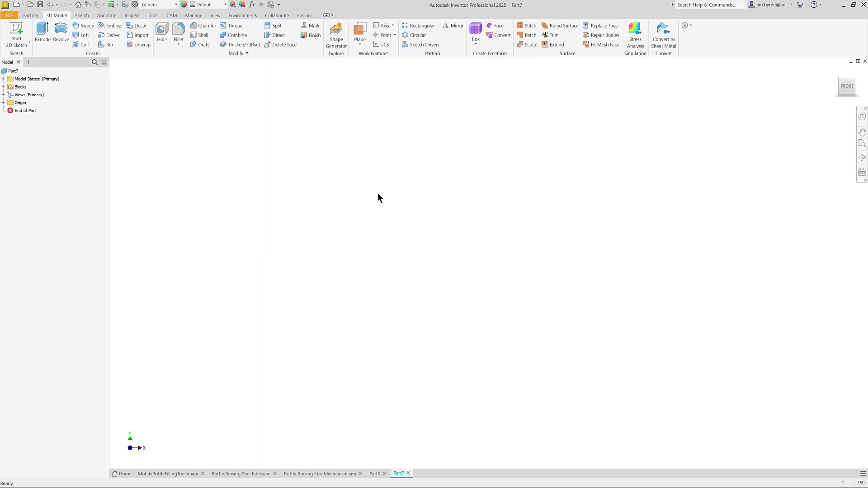
pyautogui.click(3, 87)
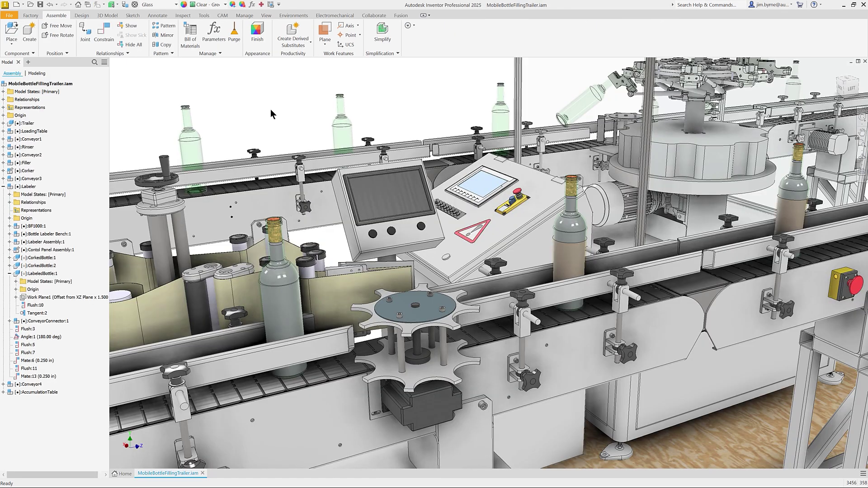
# Step: Edit LabeledBottle in place and select its label face
pyautogui.click(567, 231)
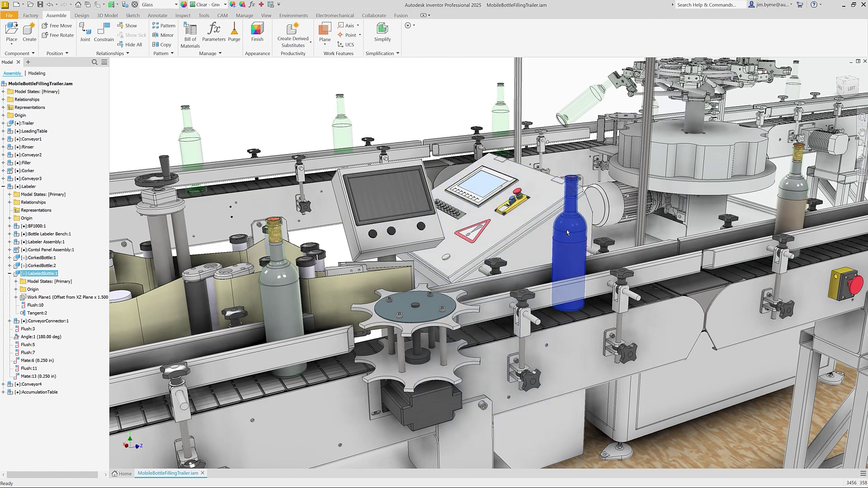
pyautogui.doubleClick(567, 233)
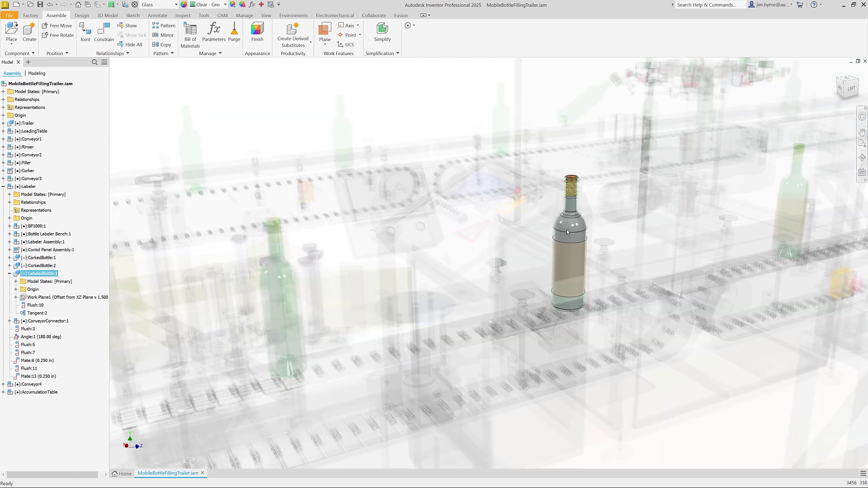
pyautogui.click(570, 254)
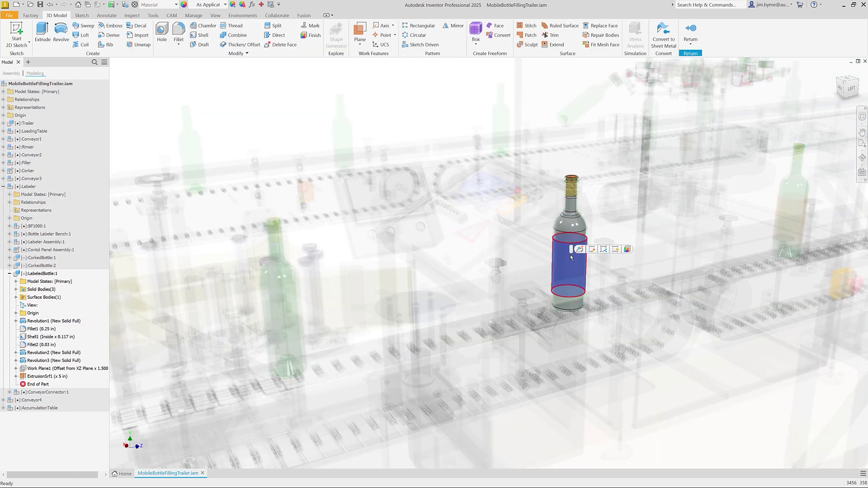
# Step: Thicken the label face with the Last Used preset at 0.01 in and view the preset options
pyautogui.click(245, 41)
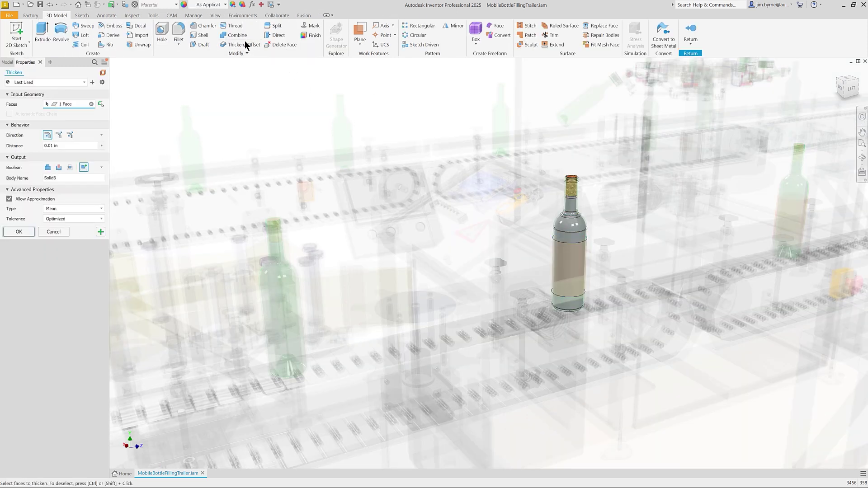
pyautogui.click(85, 83)
pyautogui.click(83, 81)
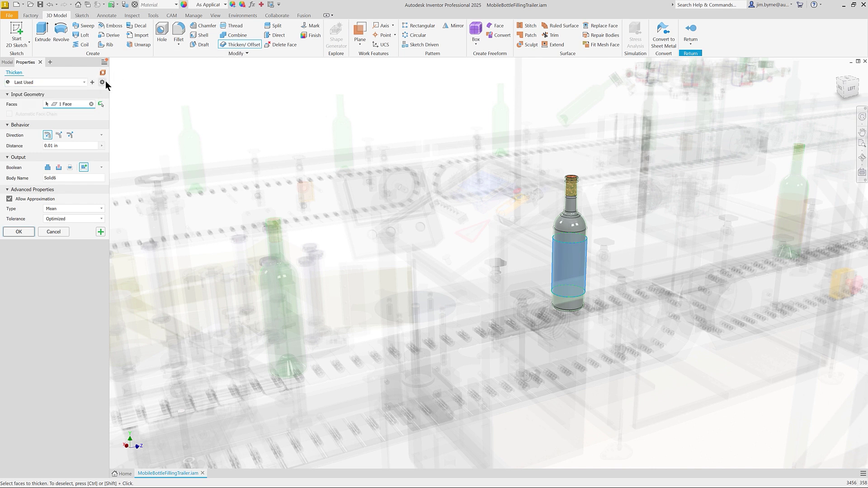
pyautogui.click(102, 82)
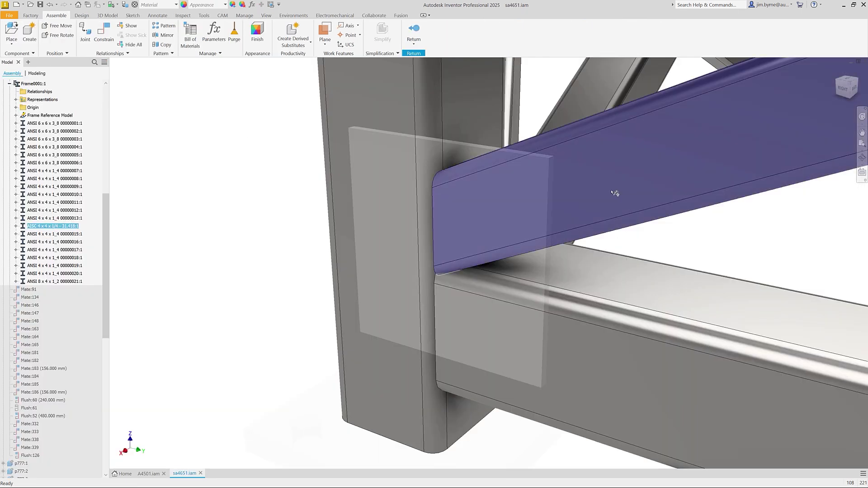
pyautogui.click(613, 194)
# Step: Expand the AISC beam in the browser, edit Trim-Extend:16 and confirm with OK
pyautogui.click(15, 226)
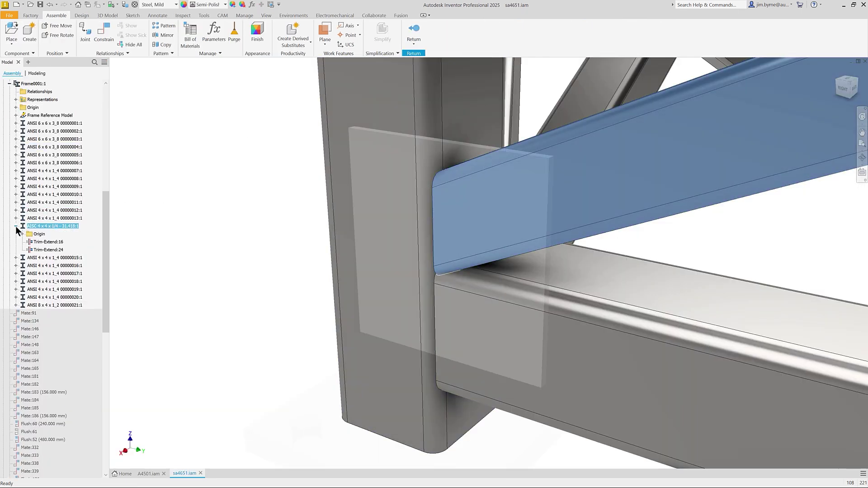
pyautogui.click(48, 242)
pyautogui.doubleClick(48, 242)
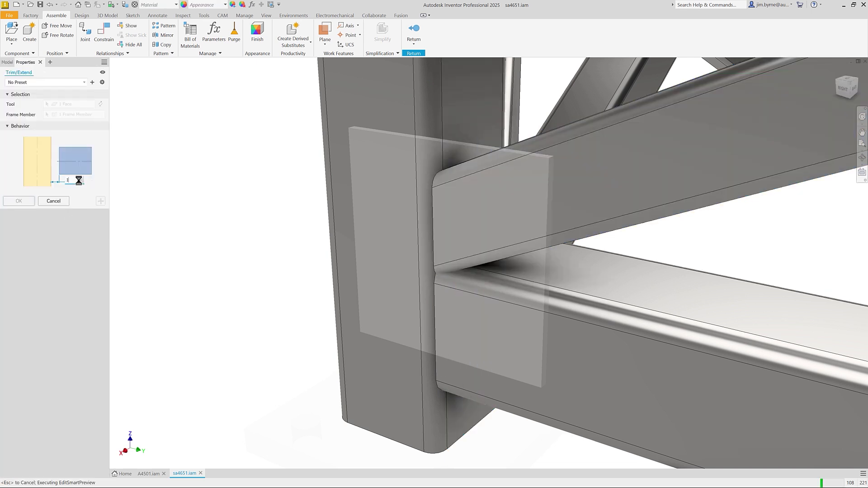
pyautogui.click(9, 202)
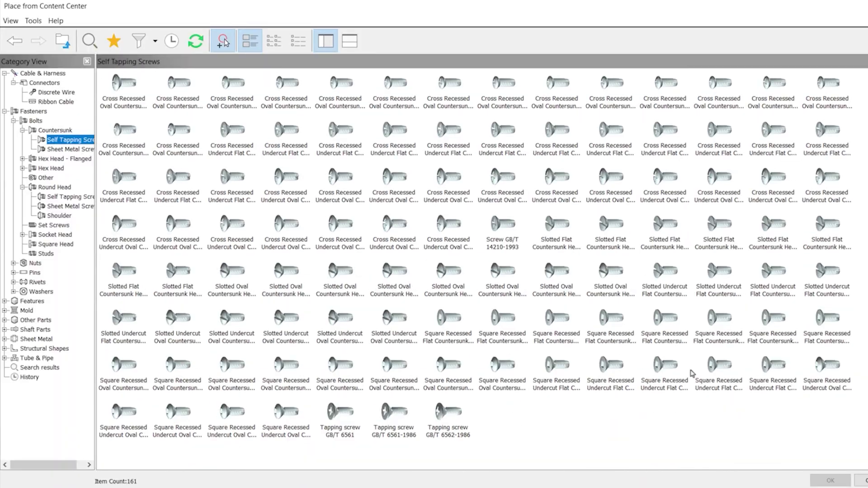
# Step: Pick a Square Recessed screw, then complete Component.IsActive("Jockey_Wheel") = False in the iLogic rule
pyautogui.click(659, 376)
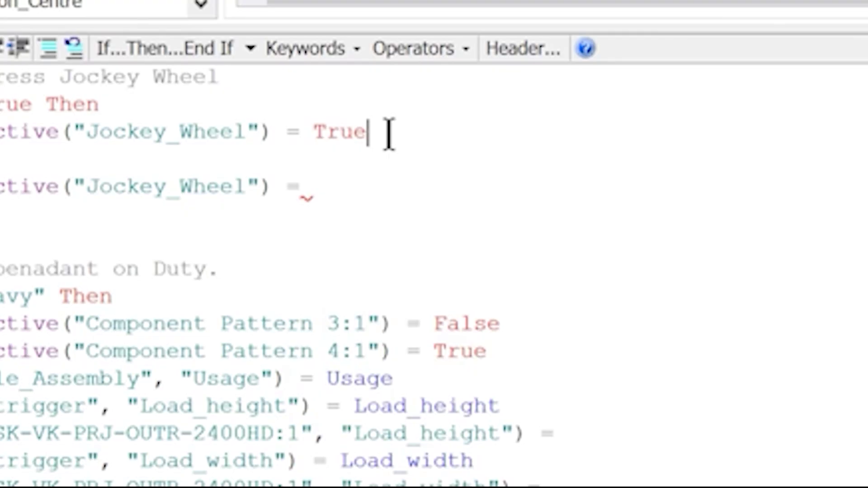
pyautogui.write('False')
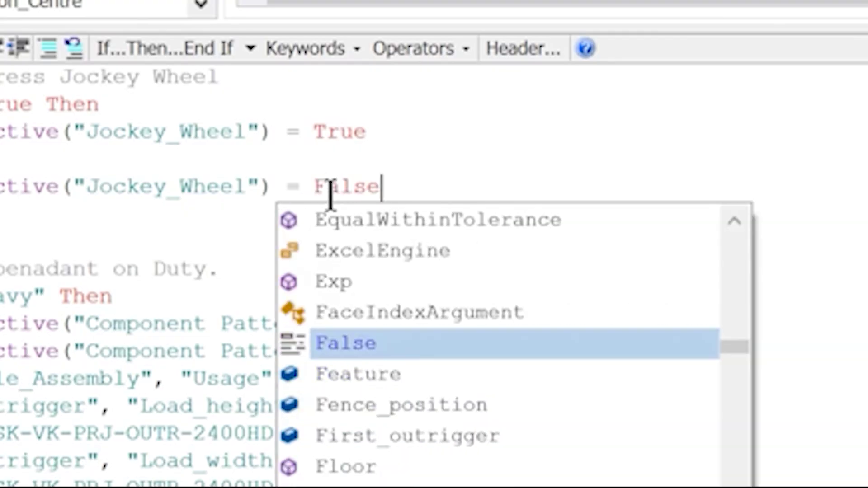